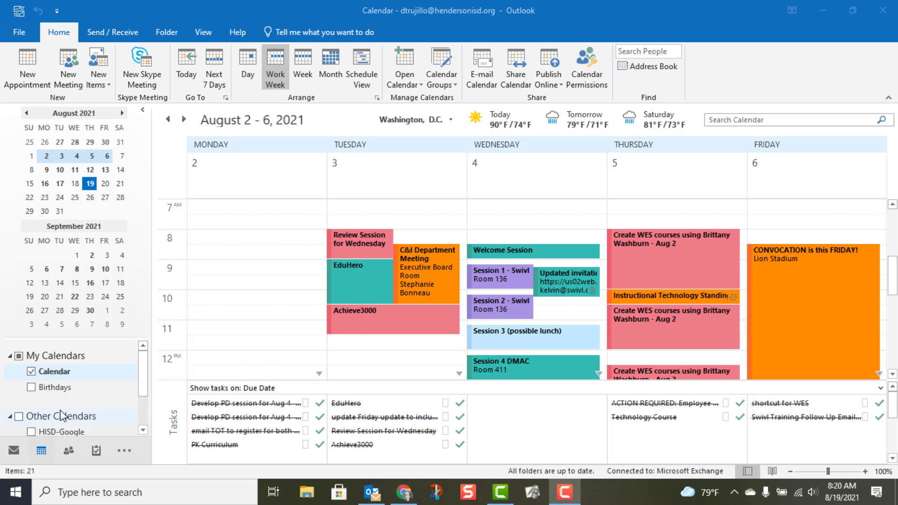
Step: Show the shared Testing calendar and overlay it on the main calendar
{"action": "scroll", "coordinate": [144, 381], "scroll_direction": "down", "scroll_amount": 3}
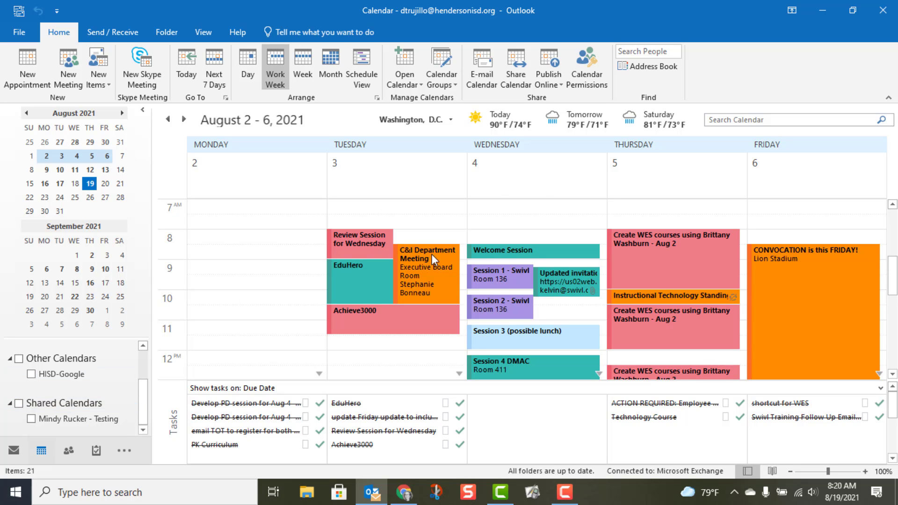
{"action": "left_click", "coordinate": [31, 420]}
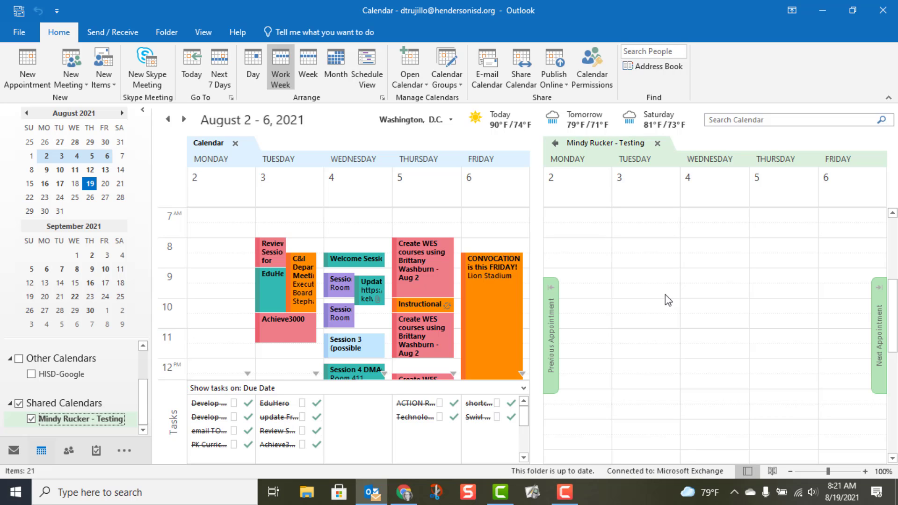
{"action": "left_click", "coordinate": [557, 145]}
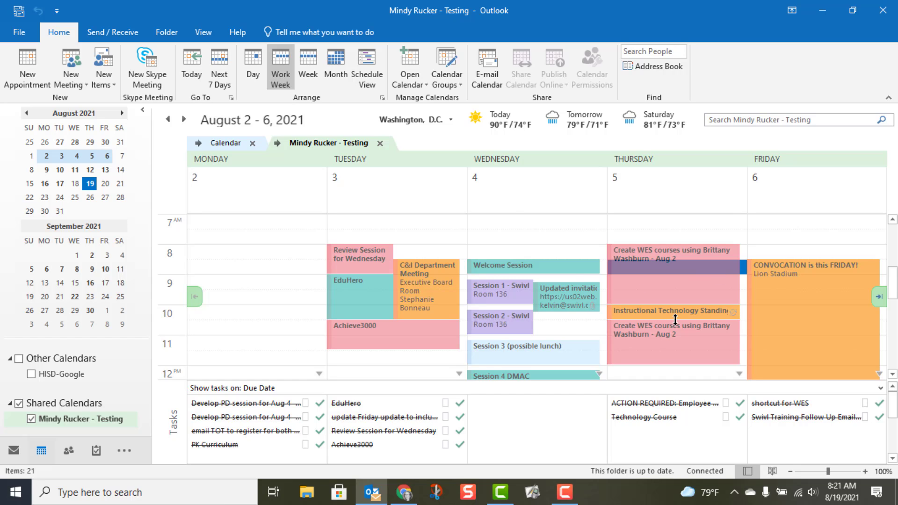
Step: Bring the main calendar to the front of the overlay and go to the week of August 16 - 20, 2021
{"action": "left_click", "coordinate": [217, 144]}
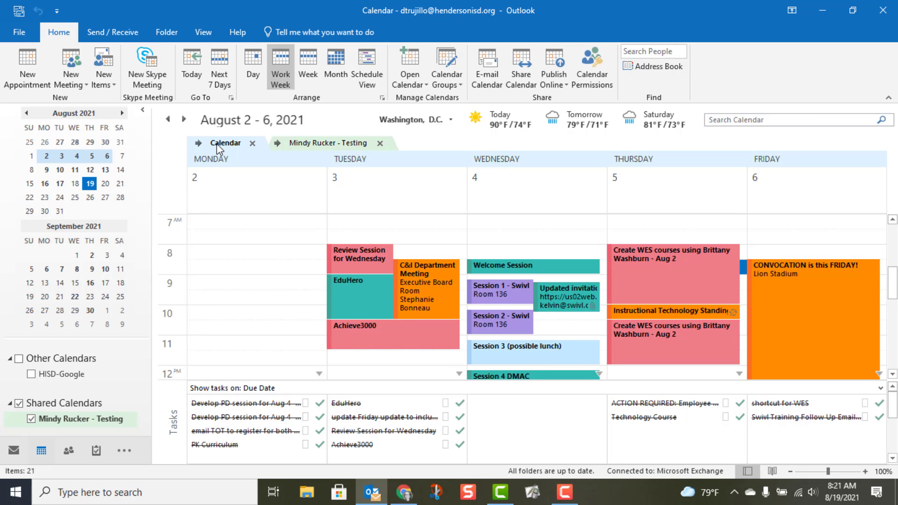
{"action": "left_click", "coordinate": [184, 120]}
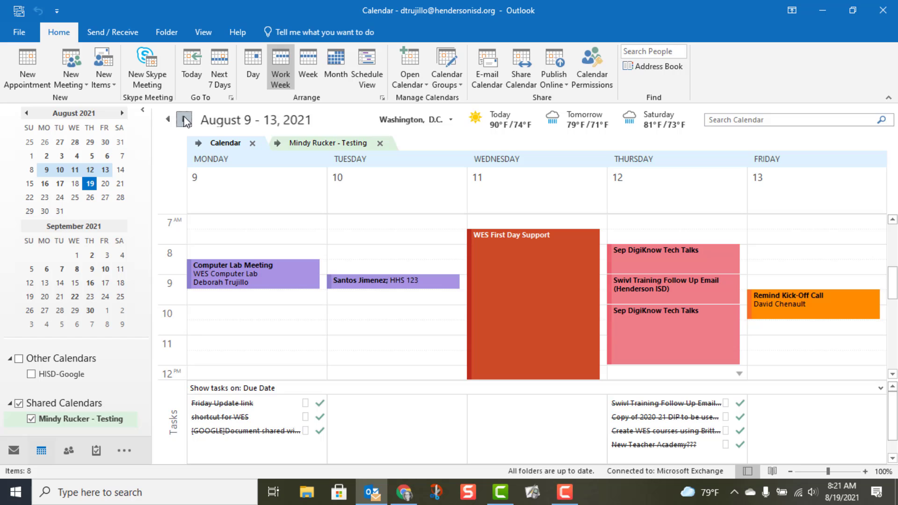
{"action": "left_click", "coordinate": [184, 120]}
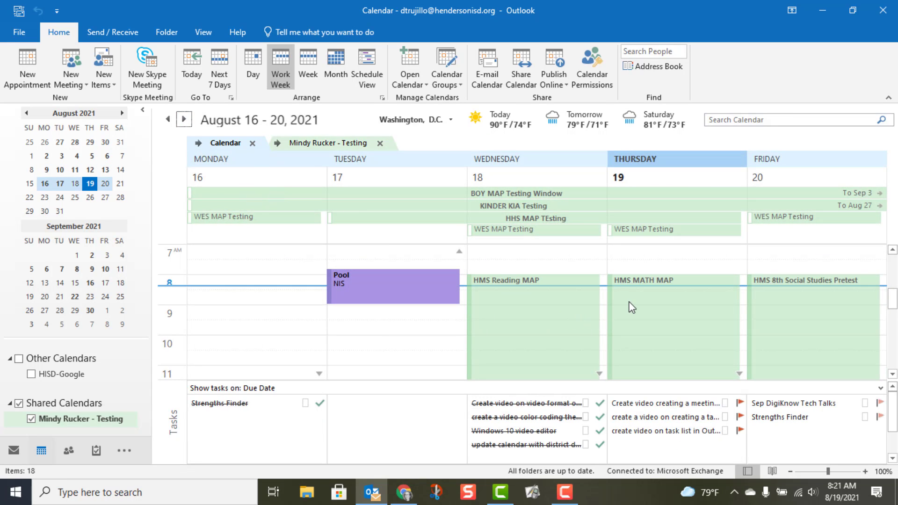
{"action": "mouse_move", "coordinate": [627, 305]}
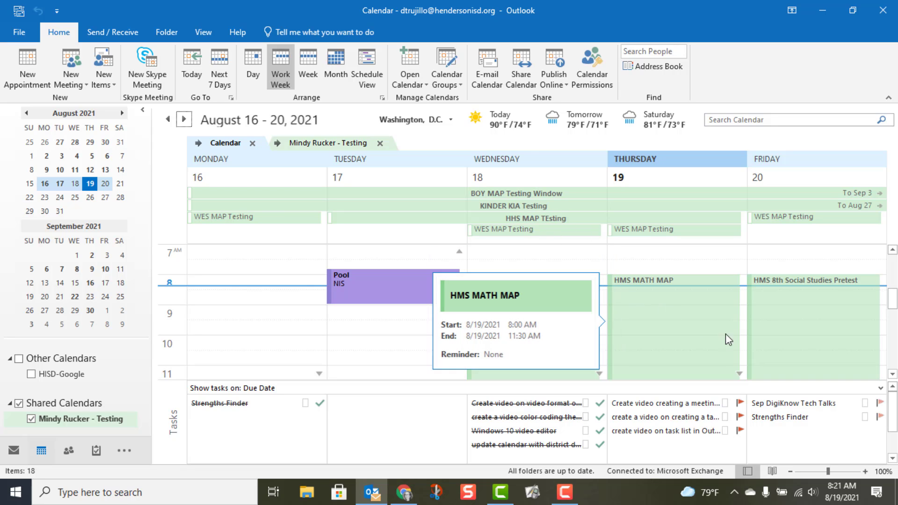
Step: Bring the shared Testing calendar to the front, and return the two calendars to a side-by-side view
{"action": "left_click", "coordinate": [326, 144]}
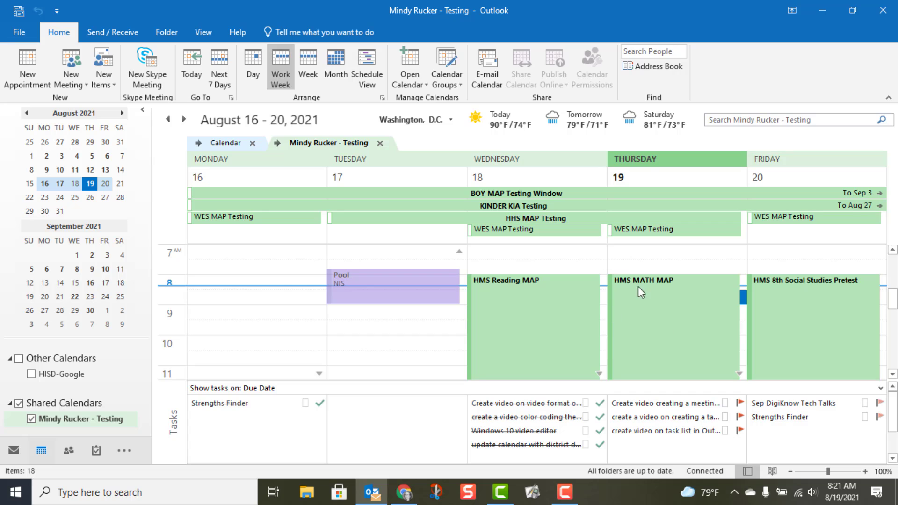
{"action": "mouse_move", "coordinate": [365, 289]}
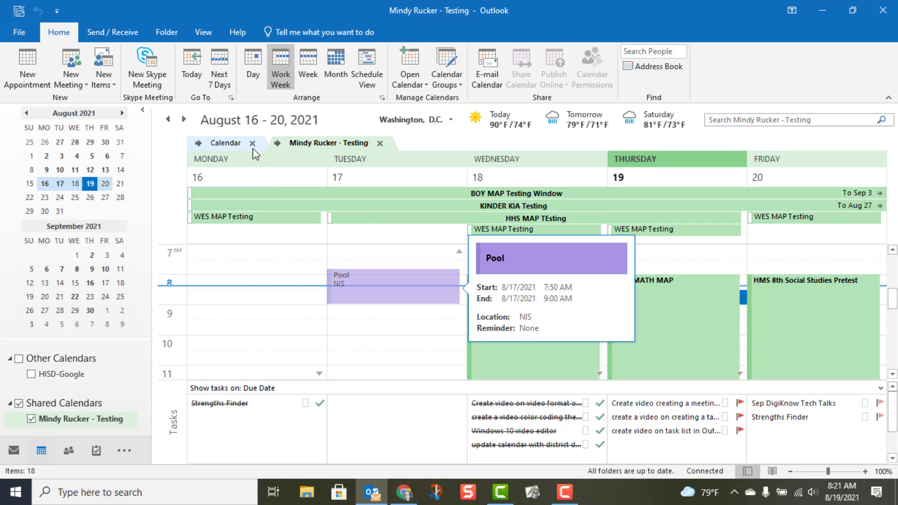
{"action": "left_click", "coordinate": [277, 143]}
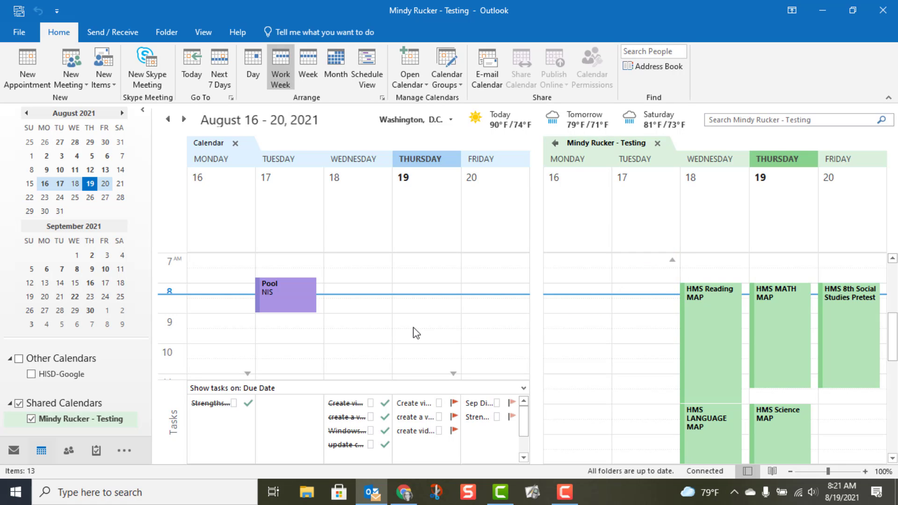
Step: Copy the Wednesday HMS Reading MAP event from the shared Testing calendar to the main calendar, and hide the shared calendar
{"action": "left_click_drag", "start_coordinate": [709, 331], "coordinate": [439, 331]}
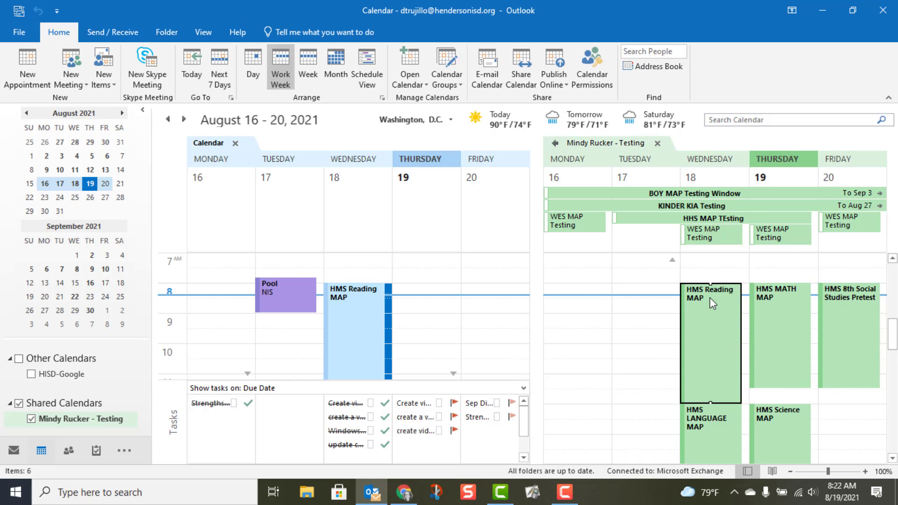
{"action": "mouse_move", "coordinate": [804, 338]}
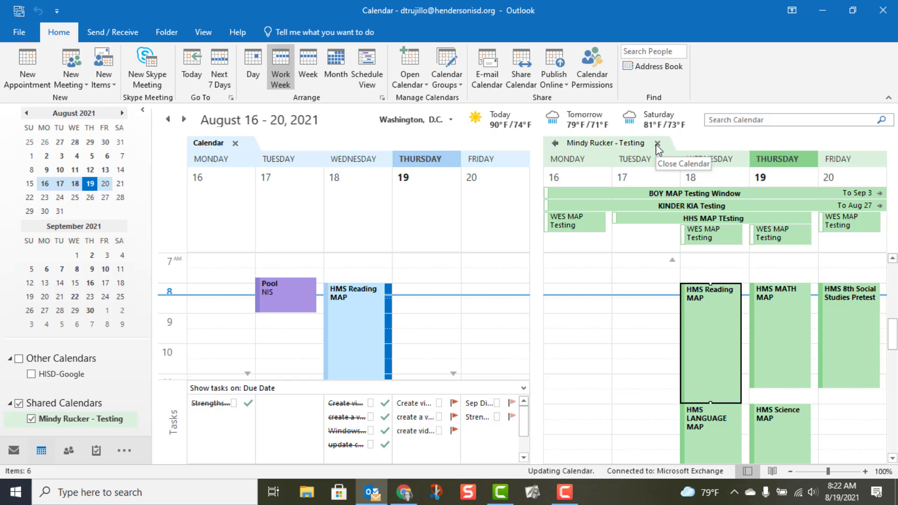
{"action": "left_click", "coordinate": [30, 419]}
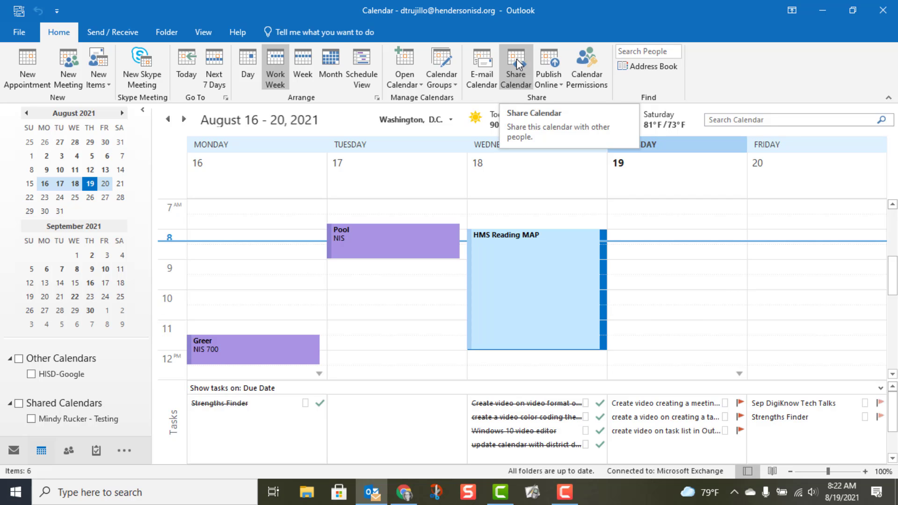
Step: Start a sharing invitation for the main calendar and add a colleague as the recipient
{"action": "left_click", "coordinate": [516, 72]}
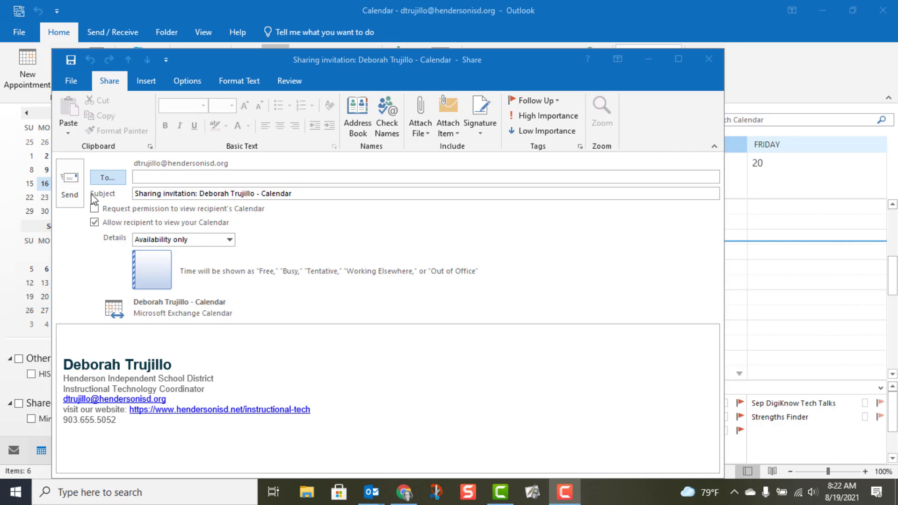
{"action": "left_click", "coordinate": [162, 178]}
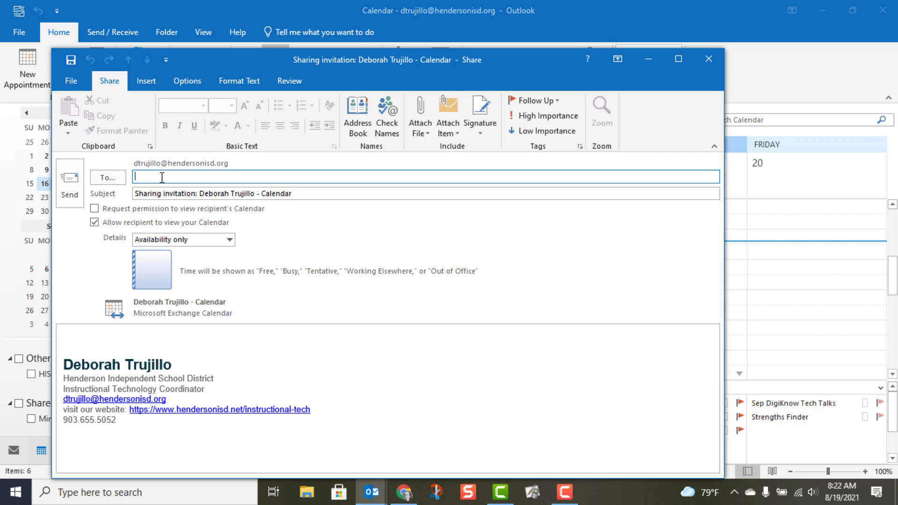
{"action": "type", "text": "s"}
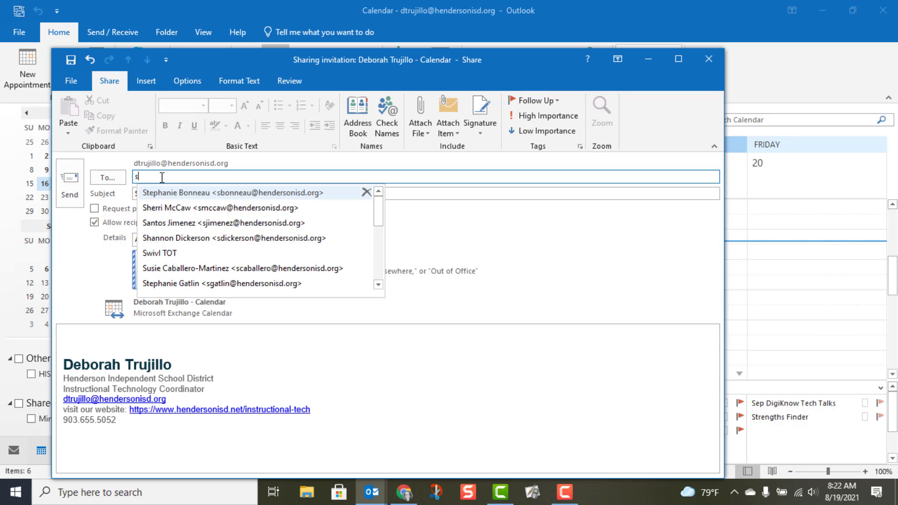
{"action": "left_click", "coordinate": [300, 196]}
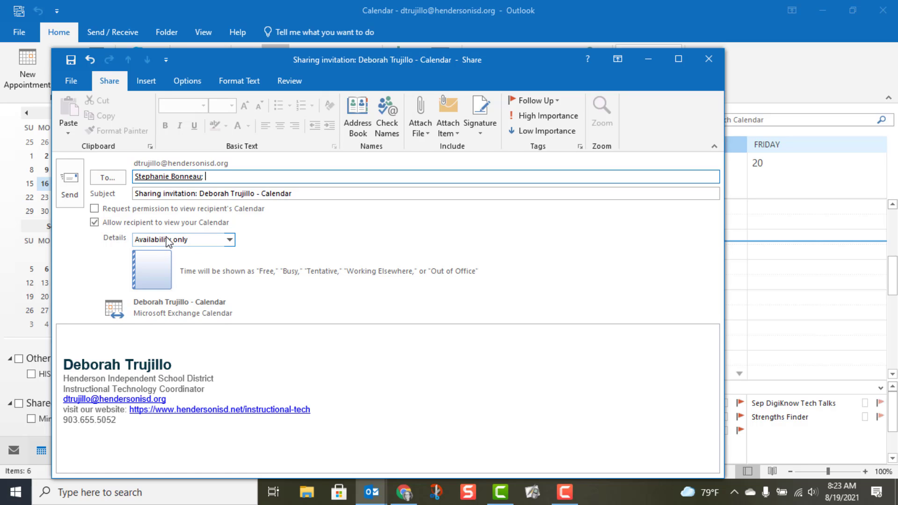
Step: Set the invitation's details to Availability only, Limited details and Full details in turn, and discard the invitation without saving
{"action": "left_click", "coordinate": [230, 240]}
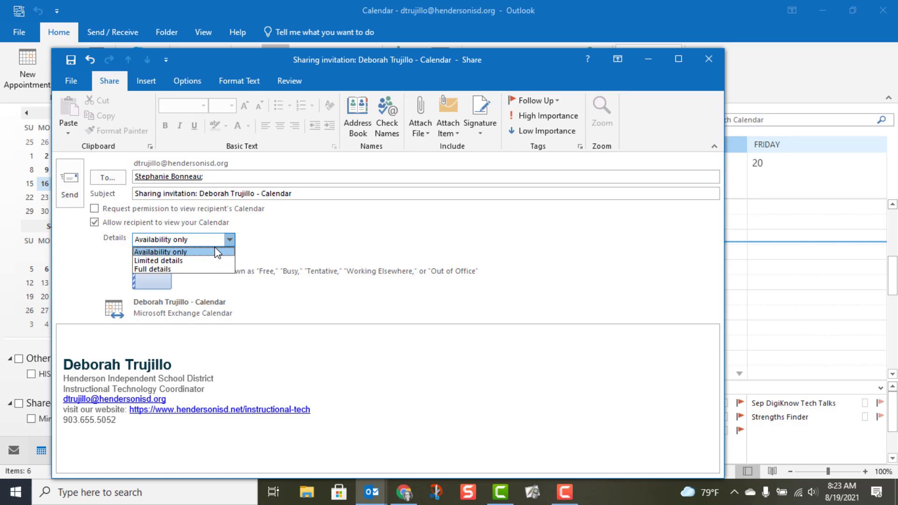
{"action": "left_click", "coordinate": [218, 253]}
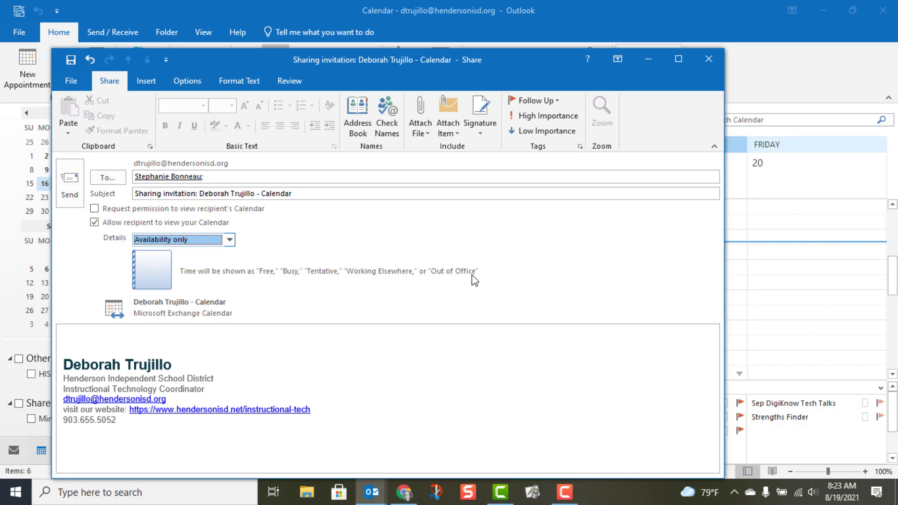
{"action": "left_click", "coordinate": [229, 240]}
{"action": "left_click", "coordinate": [201, 260]}
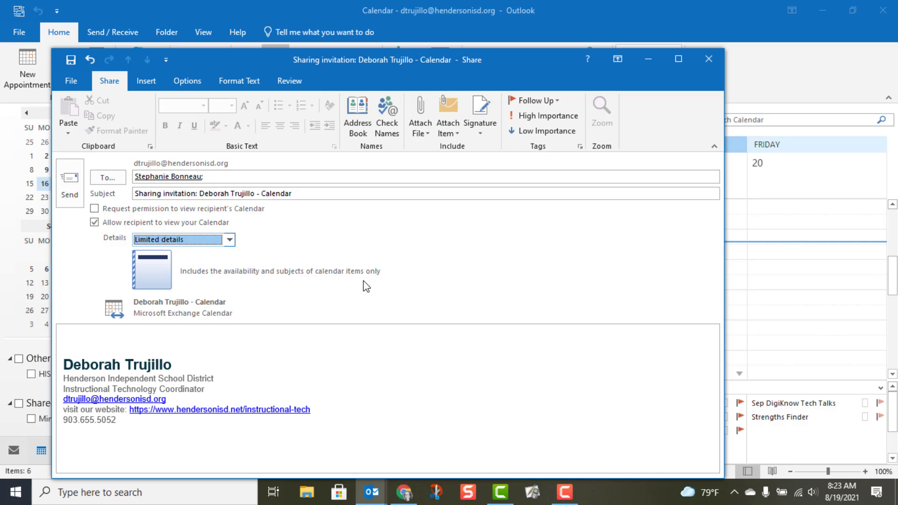
{"action": "left_click", "coordinate": [230, 239]}
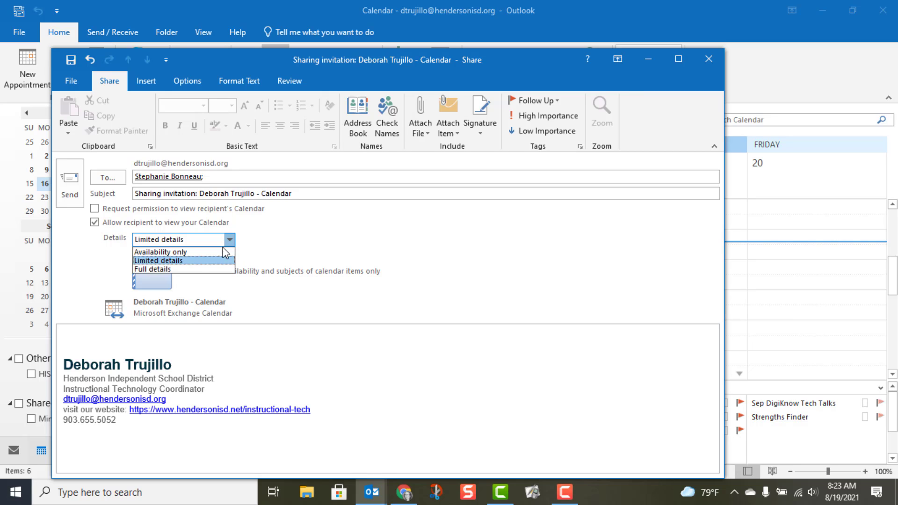
{"action": "left_click", "coordinate": [192, 269]}
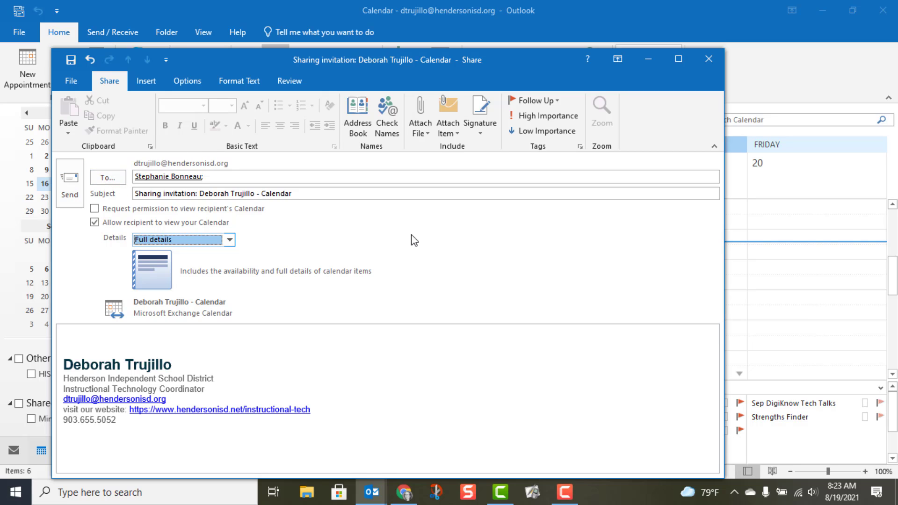
{"action": "left_click", "coordinate": [709, 59]}
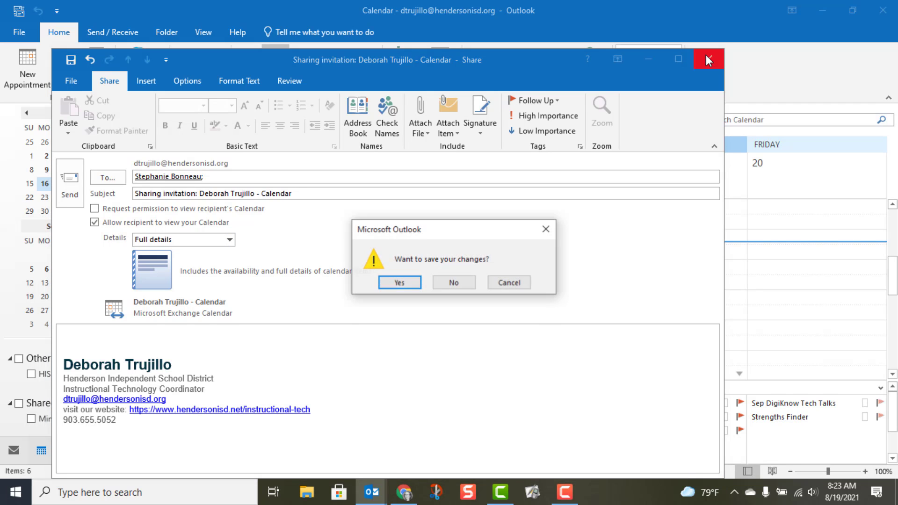
{"action": "left_click", "coordinate": [454, 283]}
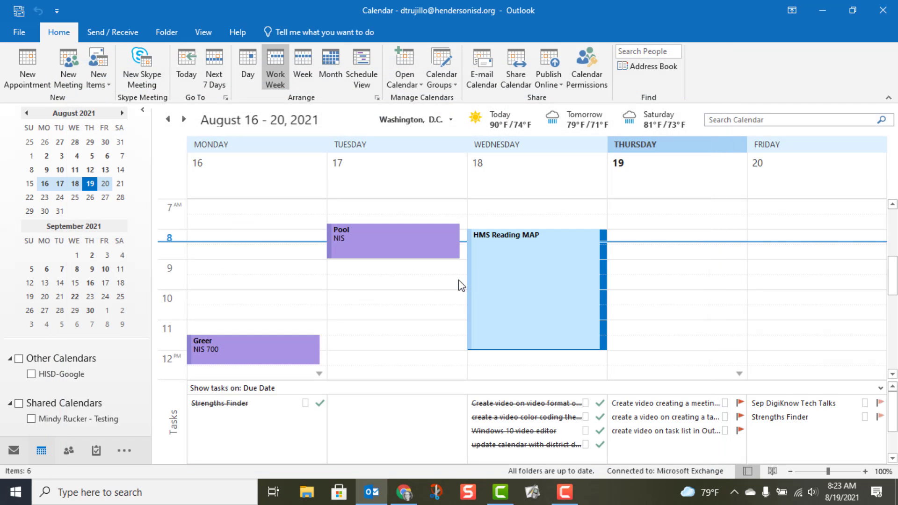
Step: Switch to the Outlook web calendar in Chrome, and start and discard a sharing invitation addressed to a colleague
{"action": "left_click", "coordinate": [826, 5]}
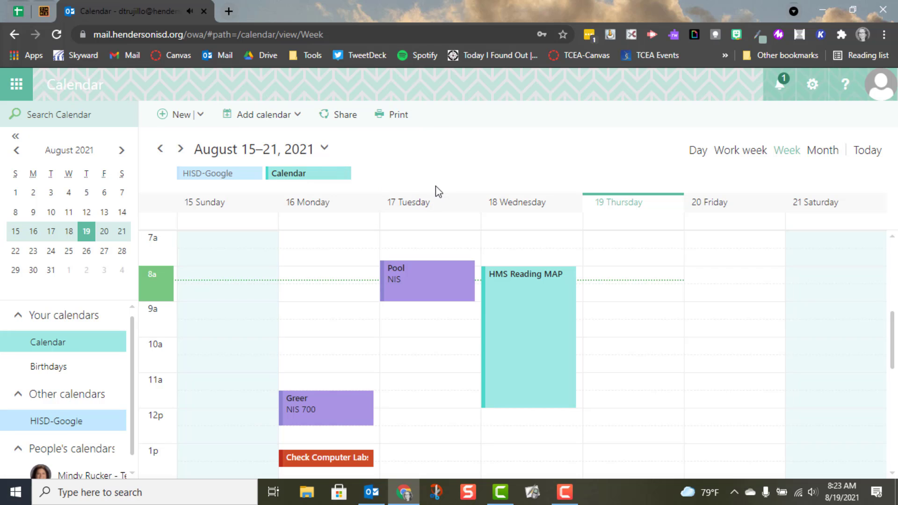
{"action": "left_click", "coordinate": [342, 118]}
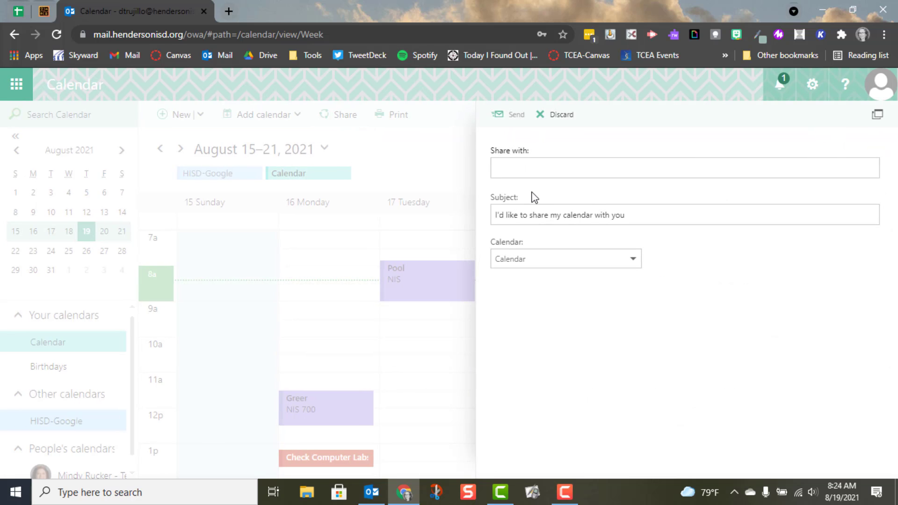
{"action": "type", "text": "t"}
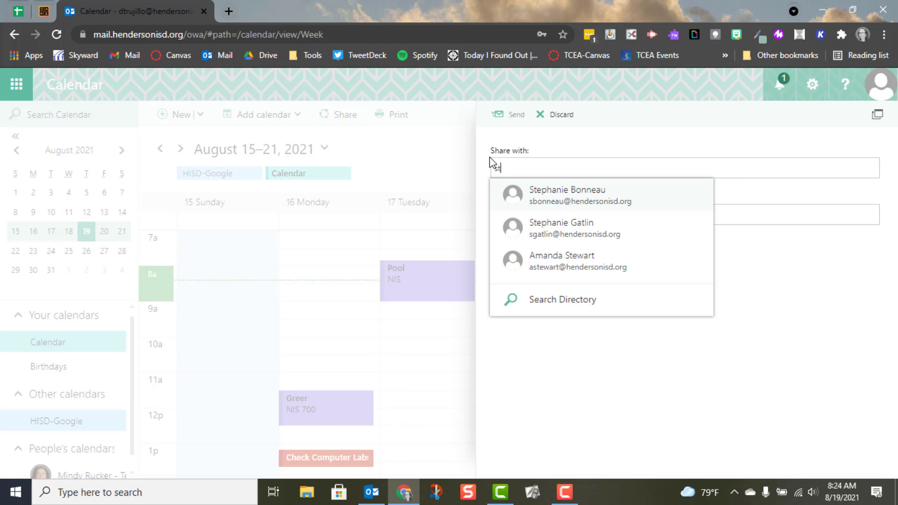
{"action": "left_click", "coordinate": [556, 192]}
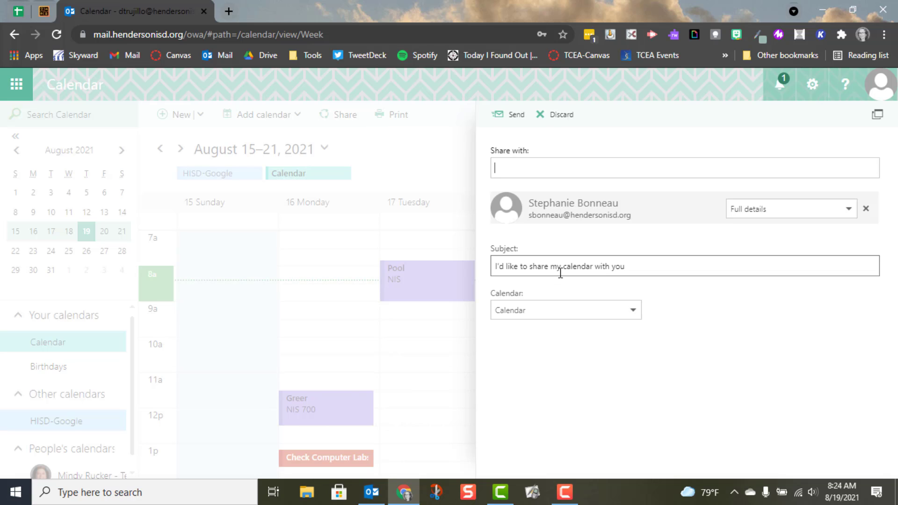
{"action": "left_click", "coordinate": [552, 316]}
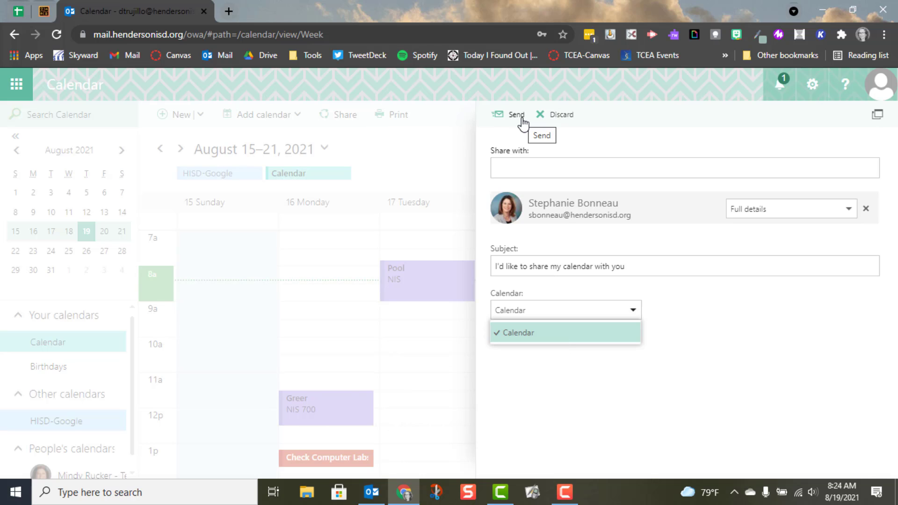
{"action": "left_click", "coordinate": [560, 115]}
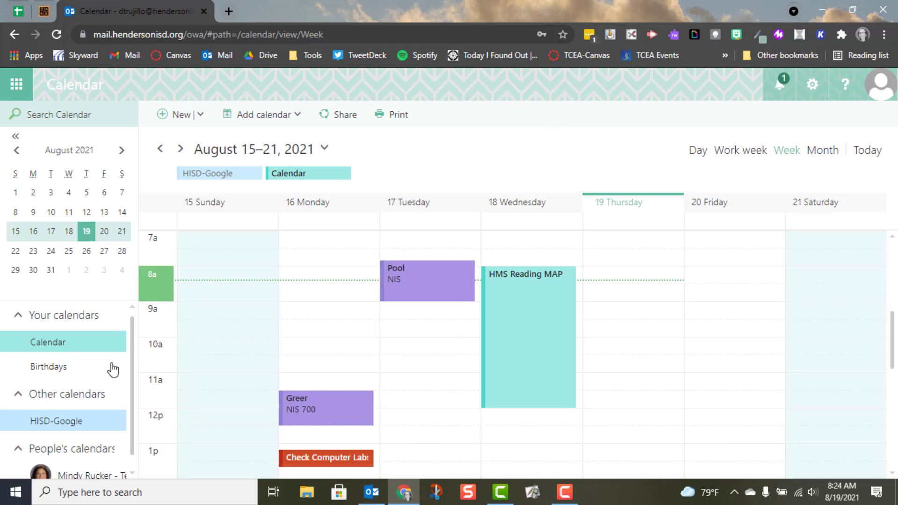
Step: Show the shared Testing calendar in the web view, and close both the HISD-Google calendar and the shared calendar
{"action": "scroll", "coordinate": [87, 393], "scroll_direction": "down", "scroll_amount": 1}
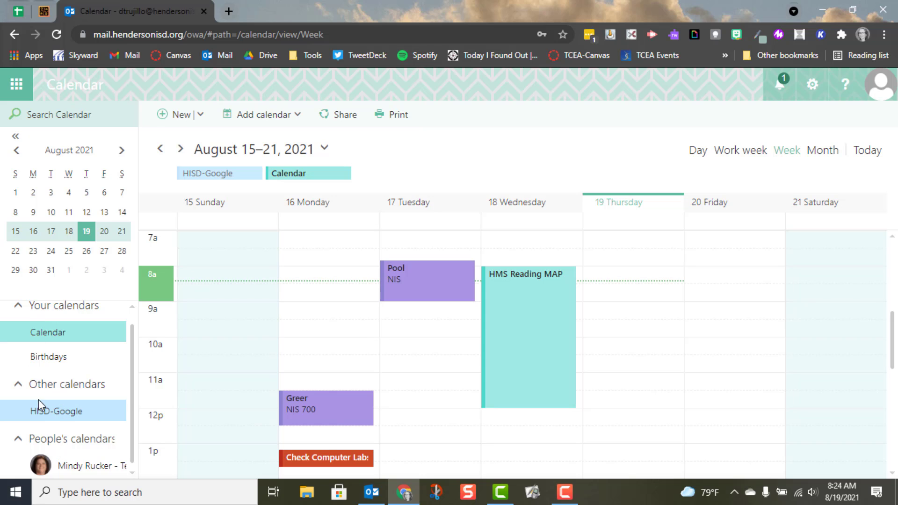
{"action": "left_click", "coordinate": [77, 467]}
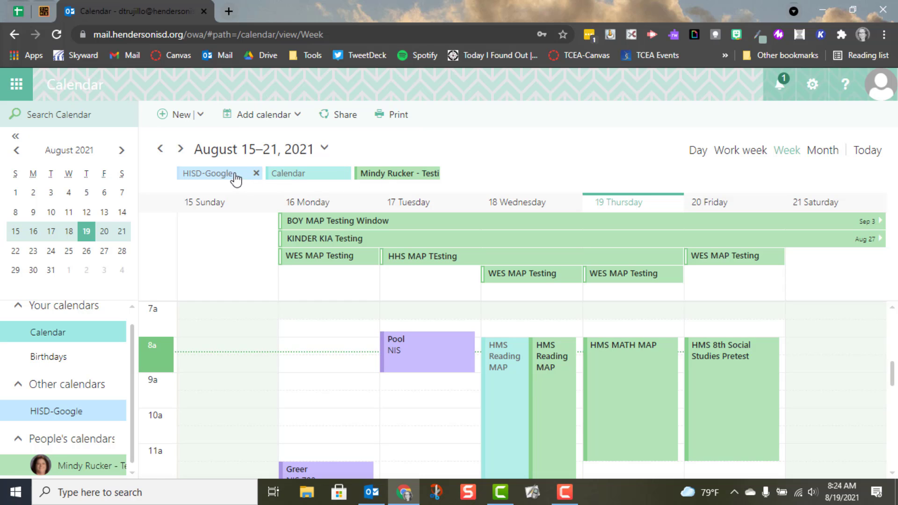
{"action": "left_click", "coordinate": [256, 174]}
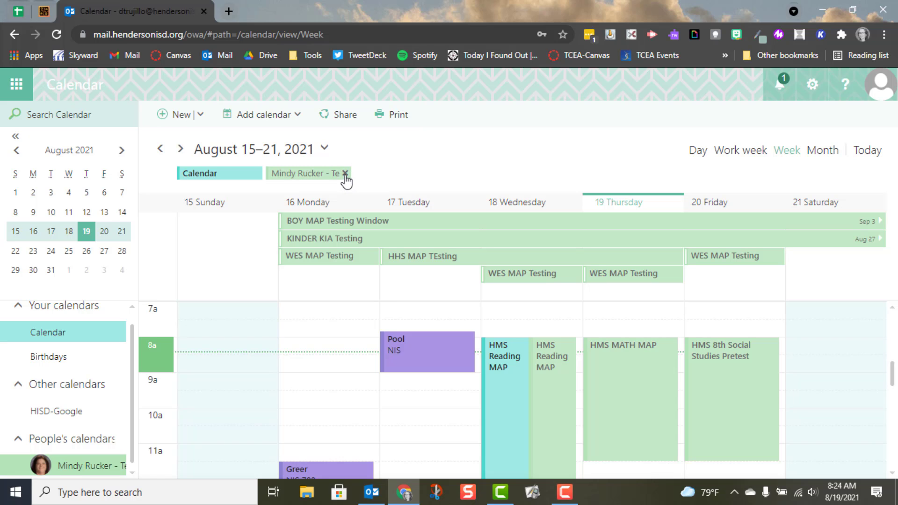
{"action": "left_click", "coordinate": [346, 173]}
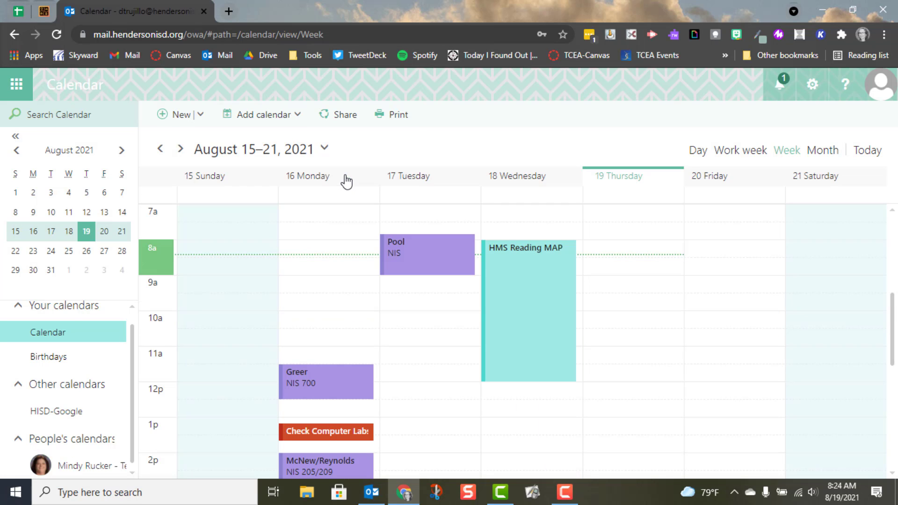